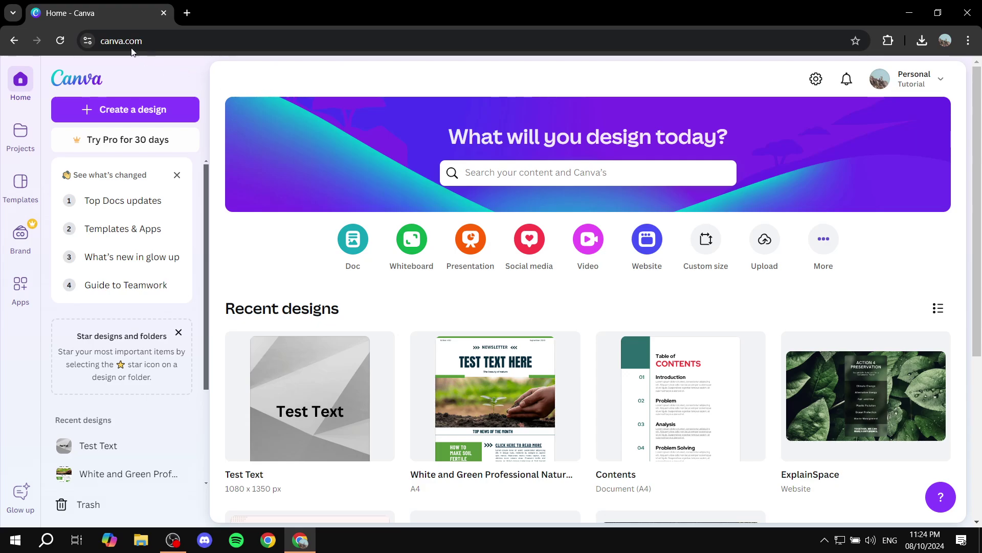
# From Create a design > More, search 'linkedin post' to start a LinkedIn Post design.
pyautogui.click(142, 114)
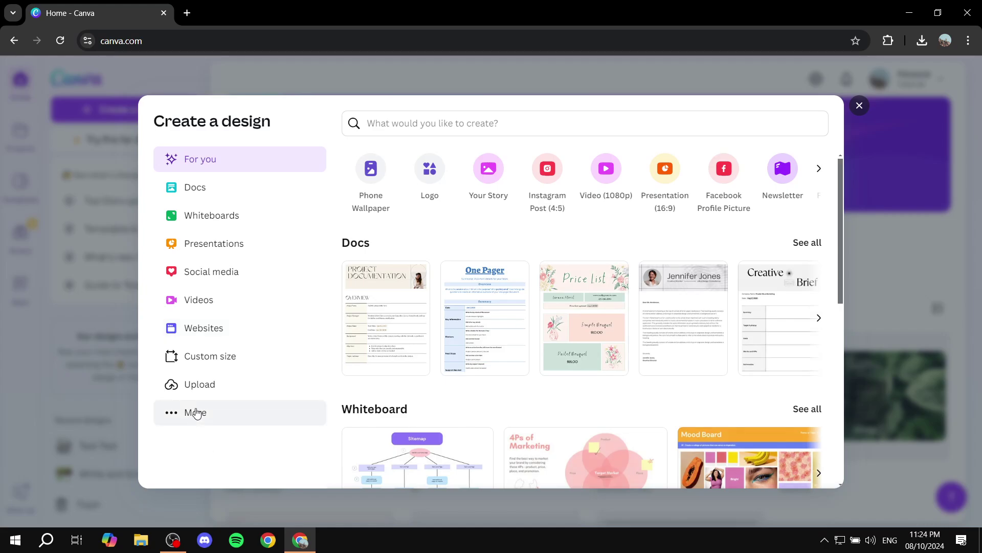
pyautogui.click(193, 417)
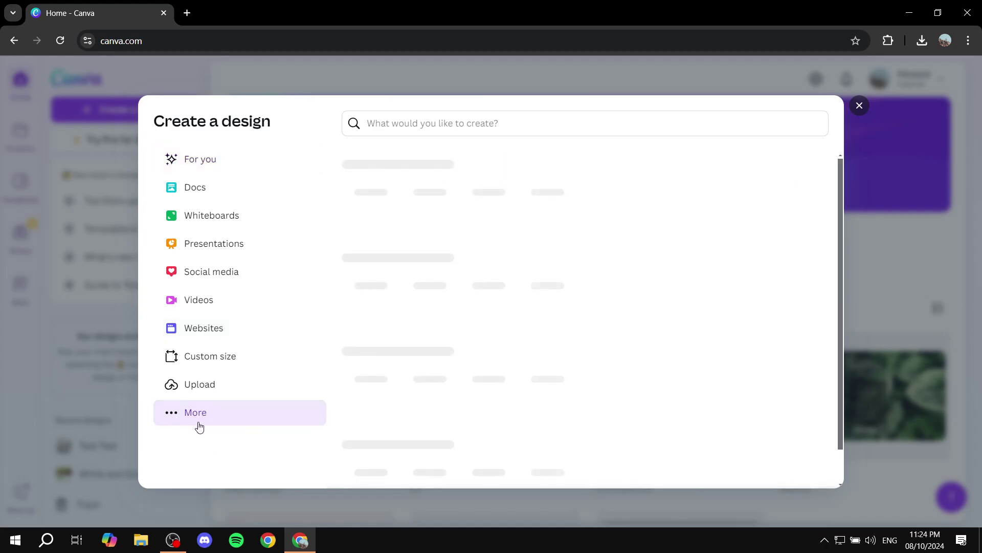
pyautogui.click(456, 130)
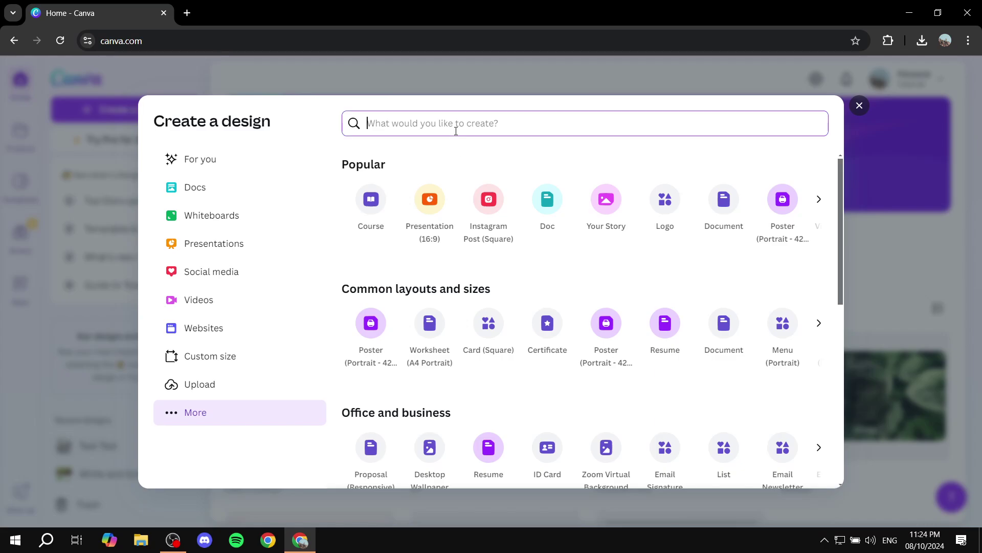
pyautogui.write('linkedi')
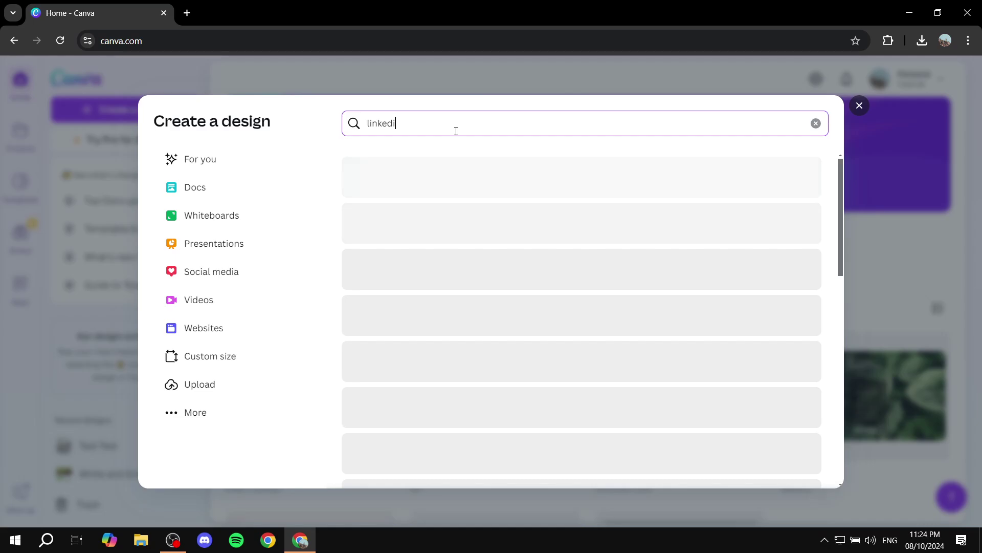
pyautogui.write('n post')
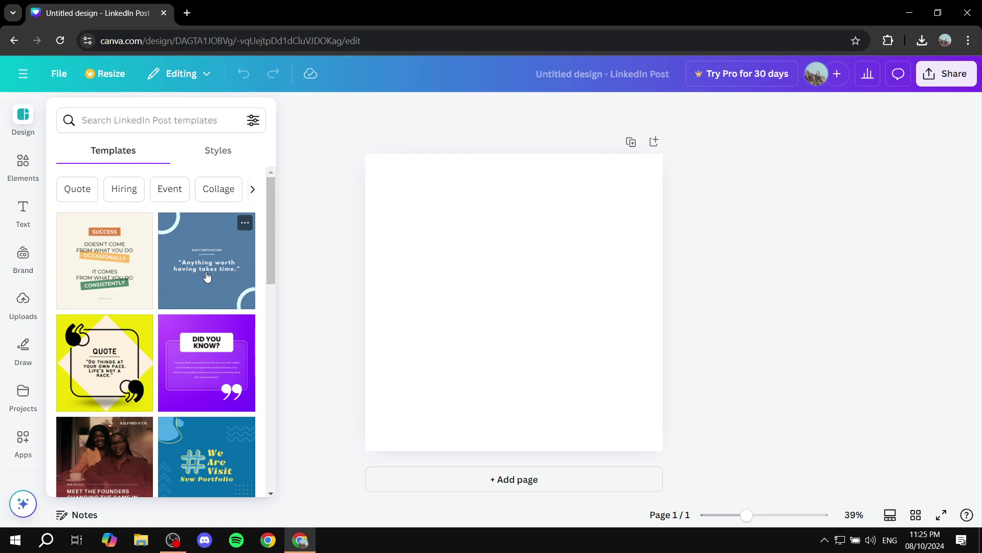
# Apply the 'We Are HIRING!' template to the post and select its background photo.
pyautogui.click(207, 277)
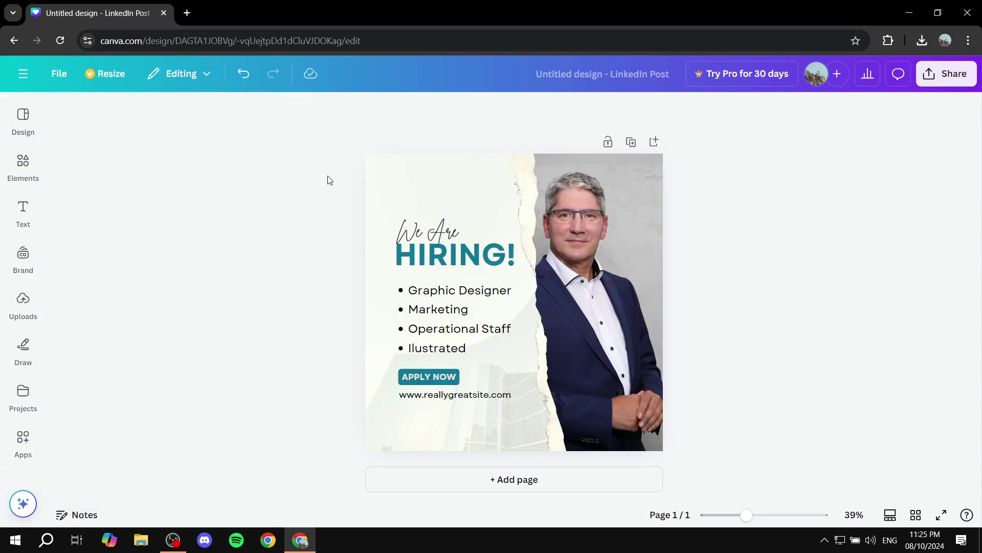
pyautogui.click(453, 182)
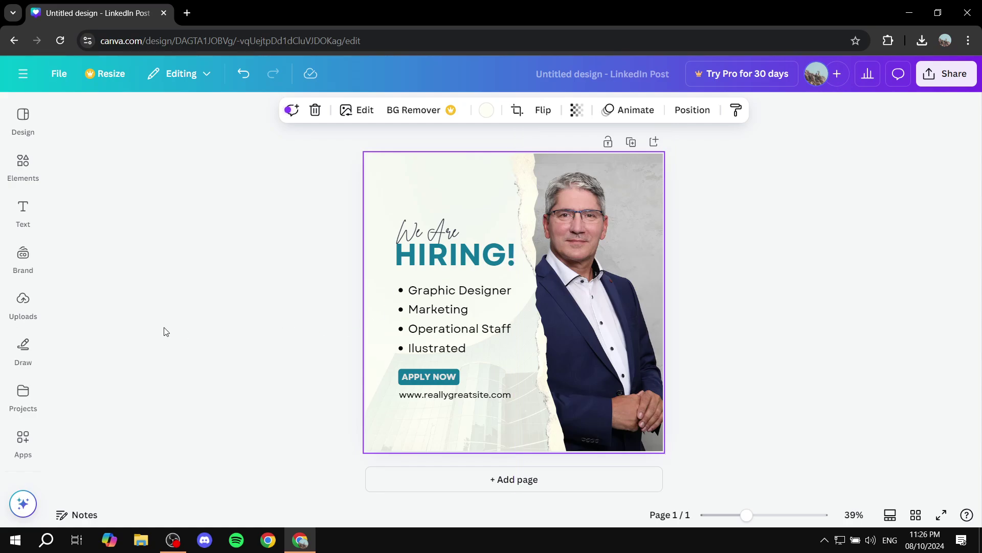
# Drag the dark purple image from Uploads onto the man's photo to replace it.
pyautogui.click(24, 307)
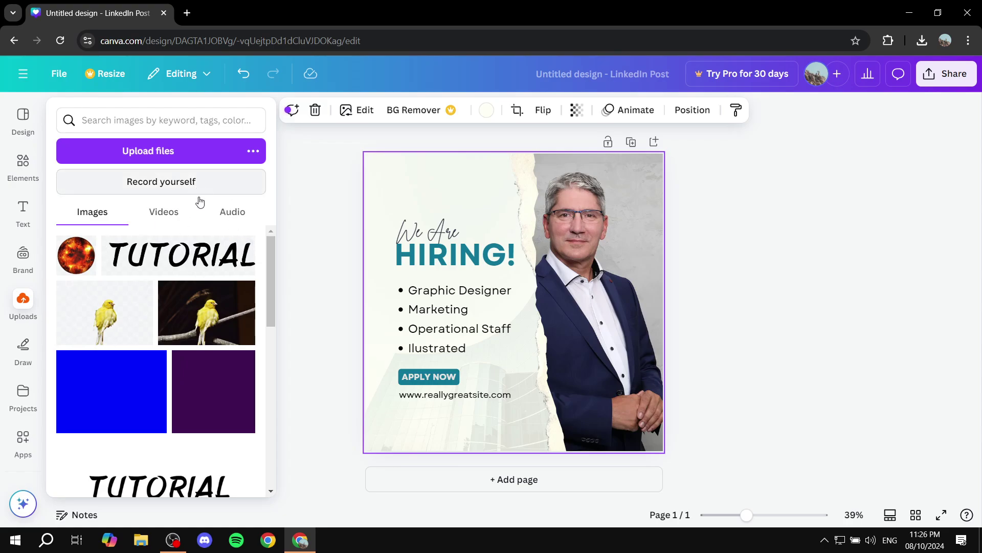
pyautogui.scroll(-5, 185, 313)
pyautogui.scroll(-3, 181, 317)
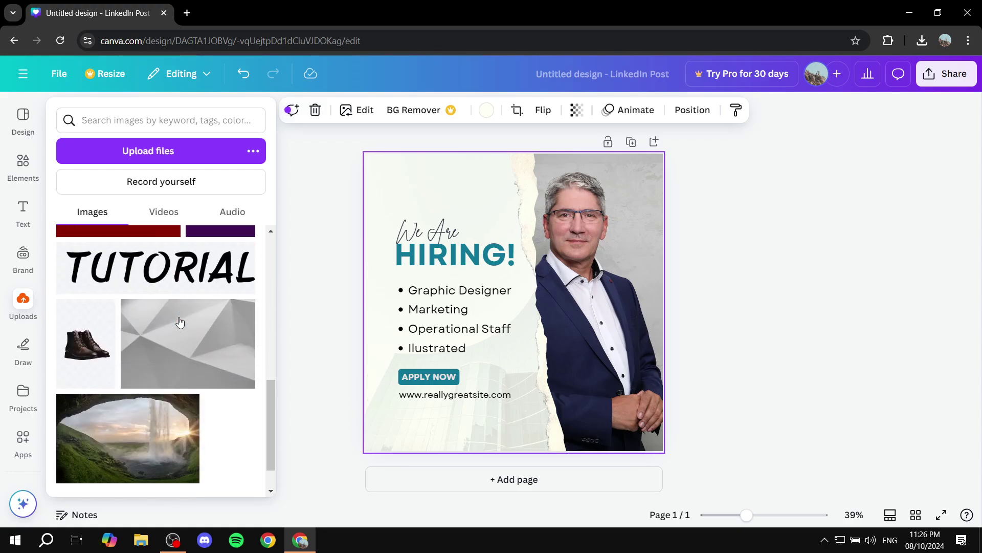
pyautogui.scroll(8, 215, 266)
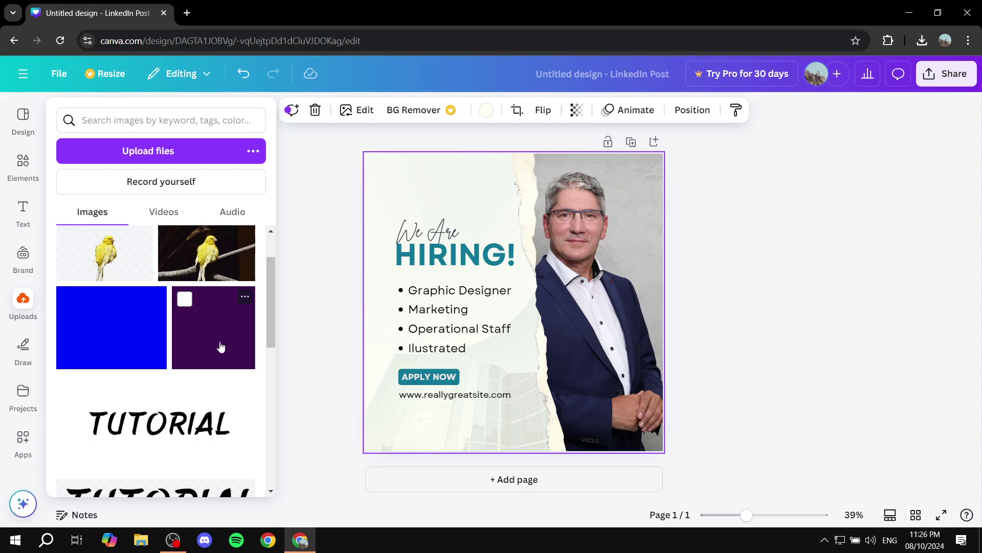
pyautogui.moveTo(208, 341); pyautogui.dragTo(621, 283)
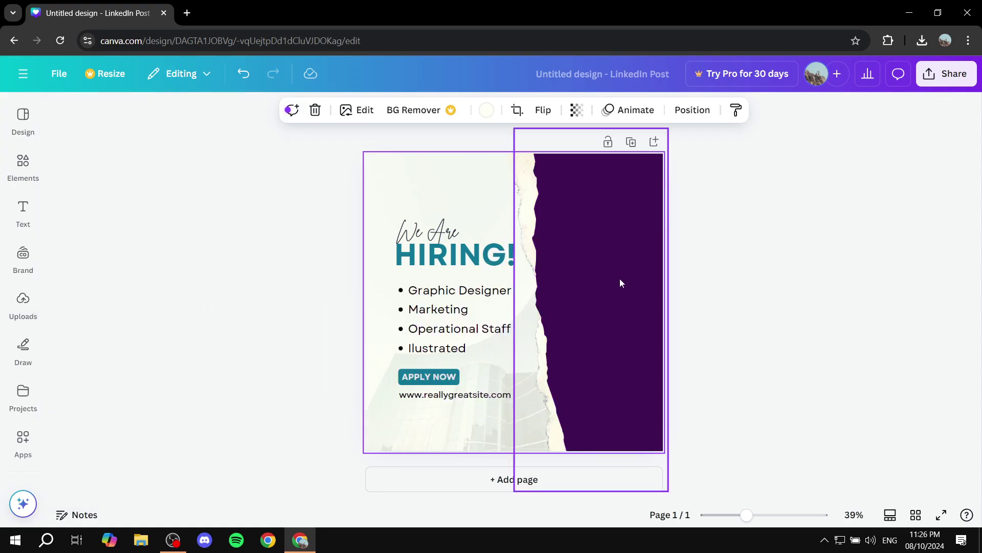
pyautogui.click(449, 257)
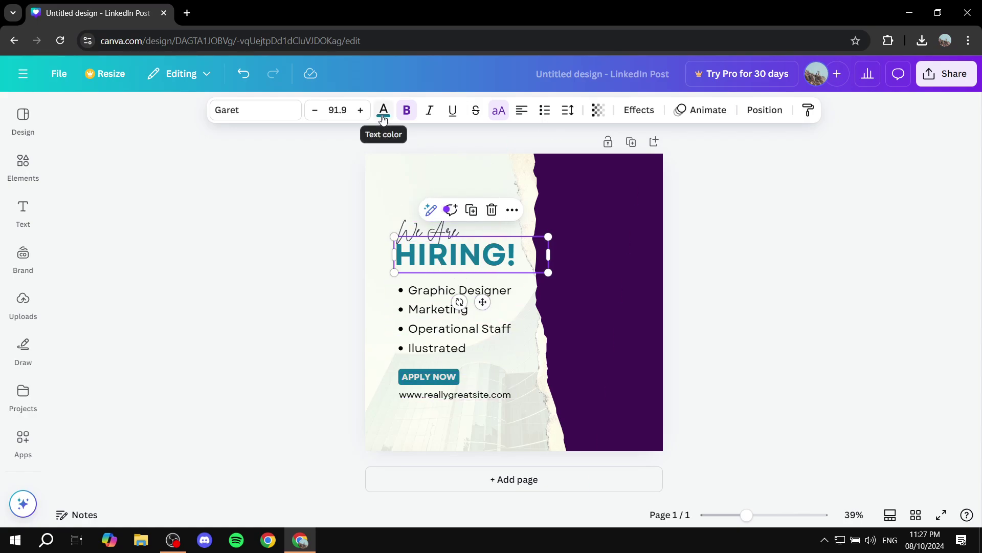
pyautogui.click(406, 187)
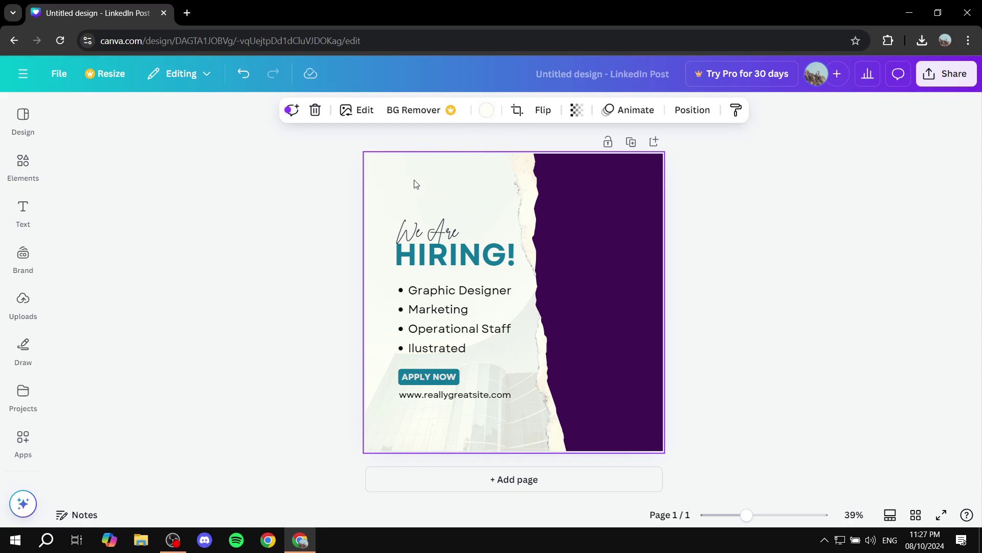
# Try navy, black and teal backgrounds, then set a custom mauve background colour #99879E.
pyautogui.click(487, 111)
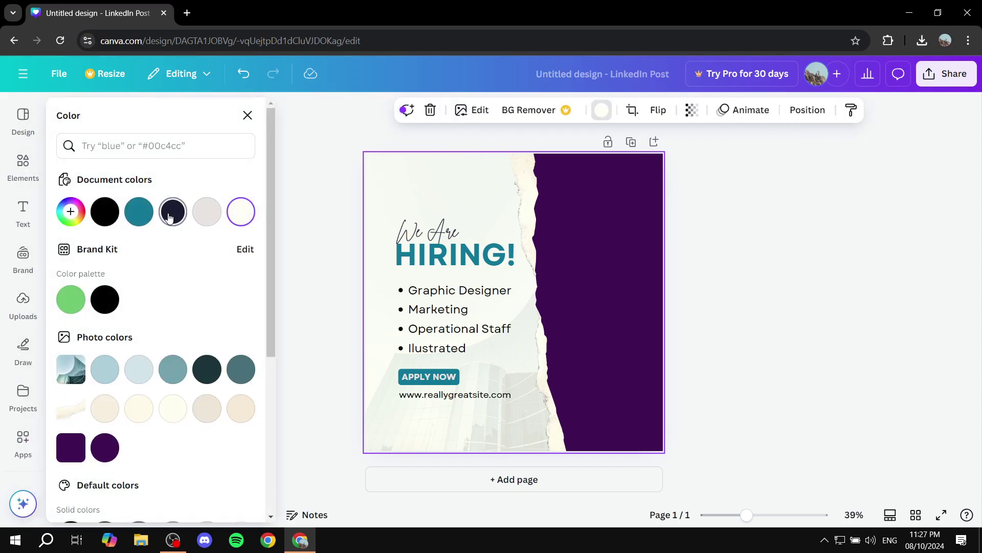
pyautogui.click(171, 213)
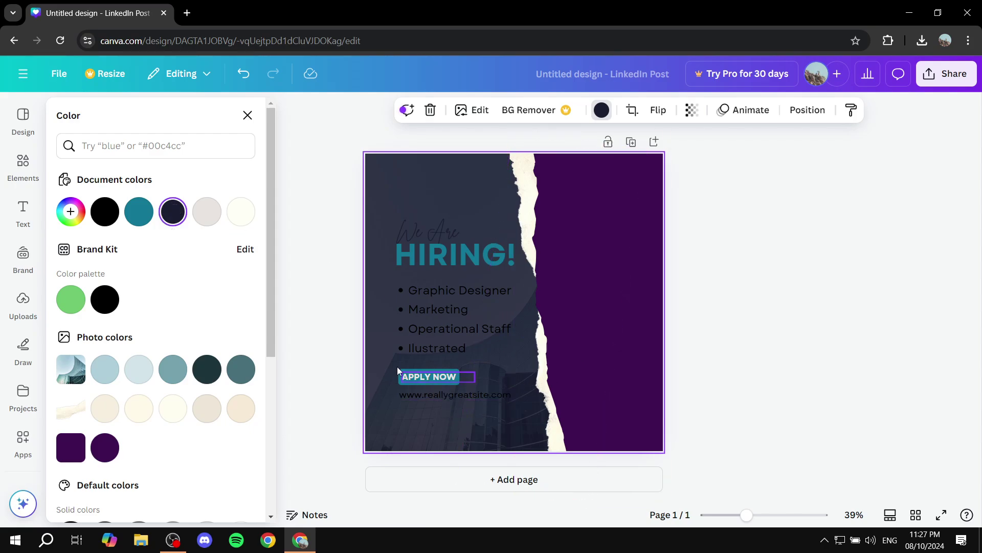
pyautogui.click(106, 212)
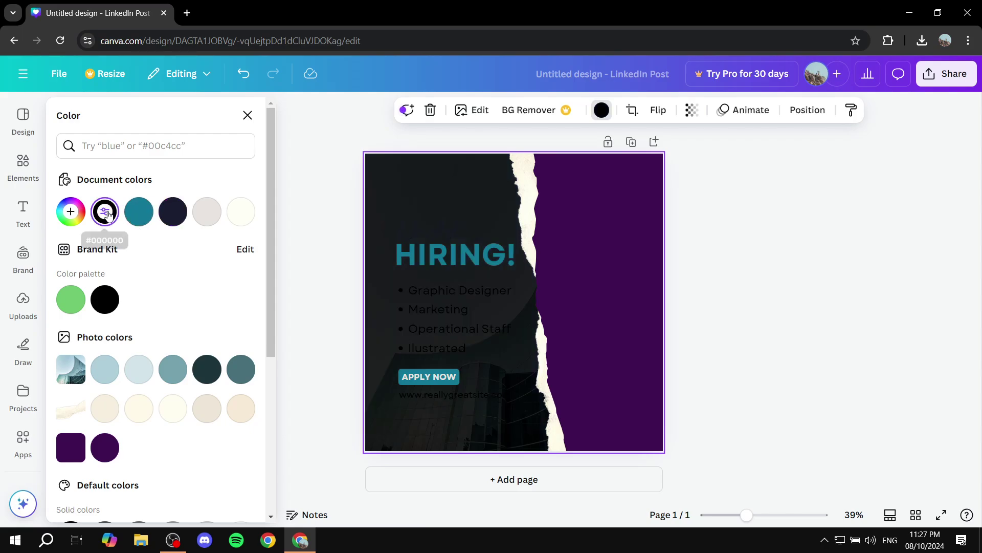
pyautogui.click(138, 213)
pyautogui.click(173, 213)
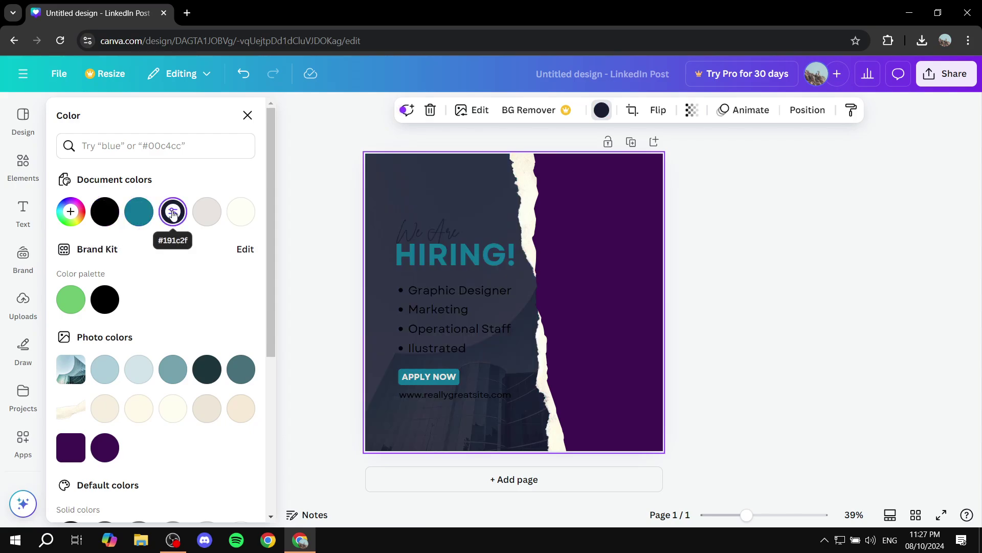
pyautogui.click(85, 216)
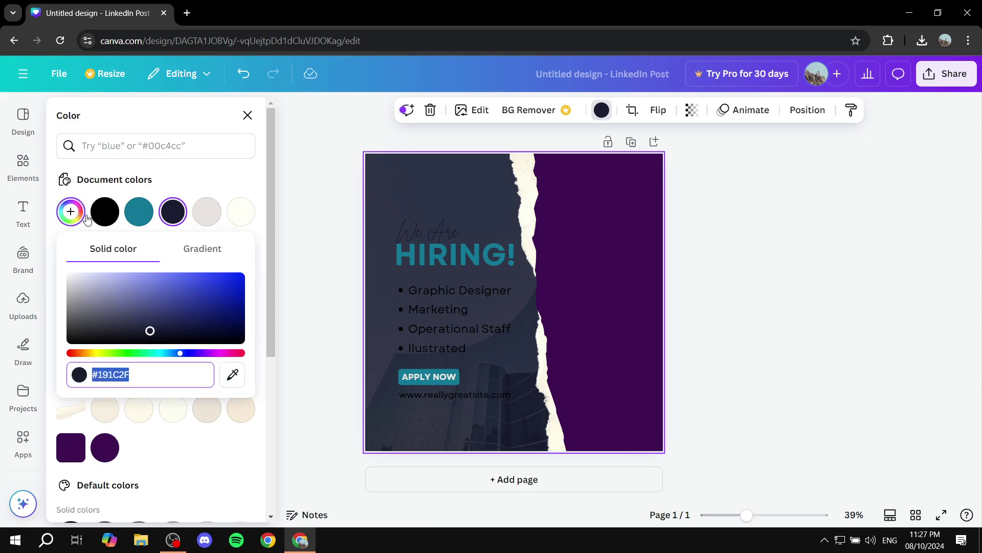
pyautogui.moveTo(149, 331); pyautogui.dragTo(92, 300)
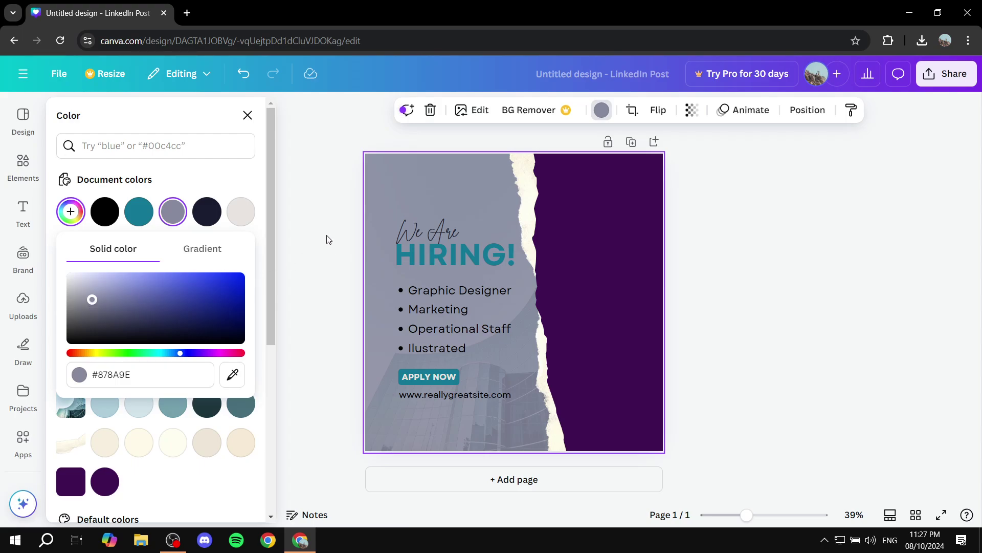
pyautogui.moveTo(180, 353); pyautogui.dragTo(208, 353)
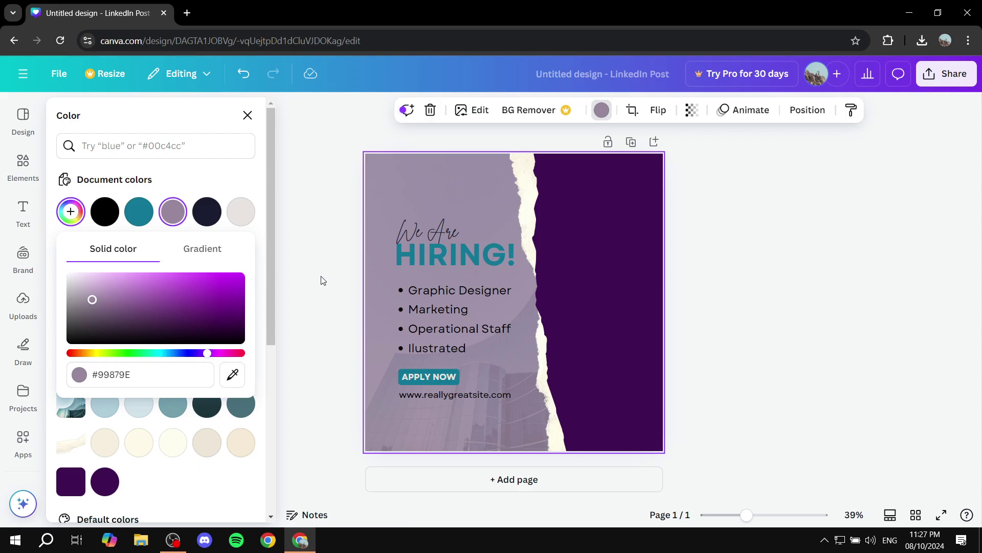
# Replace the 'We Are' script line with the text 'Text that you want'.
pyautogui.click(337, 261)
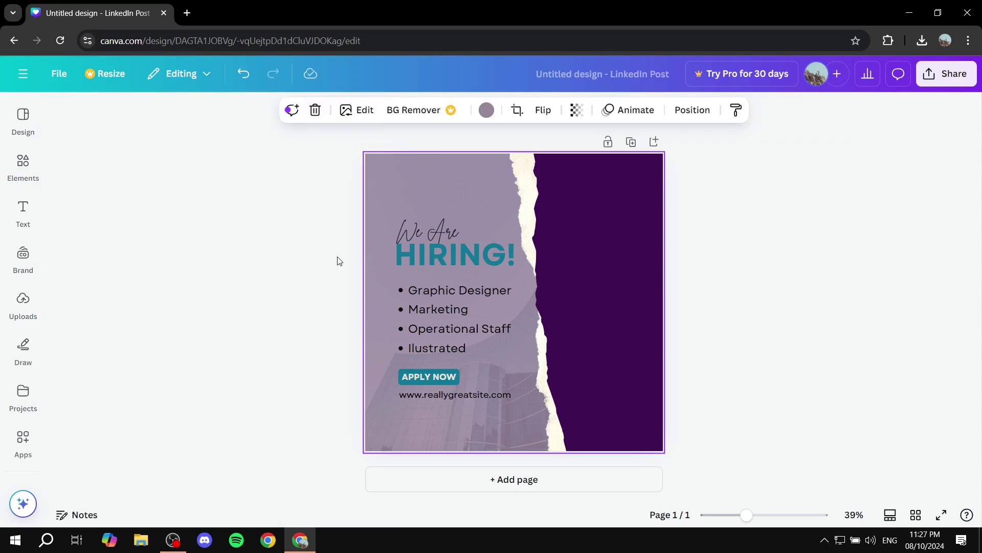
pyautogui.click(450, 226)
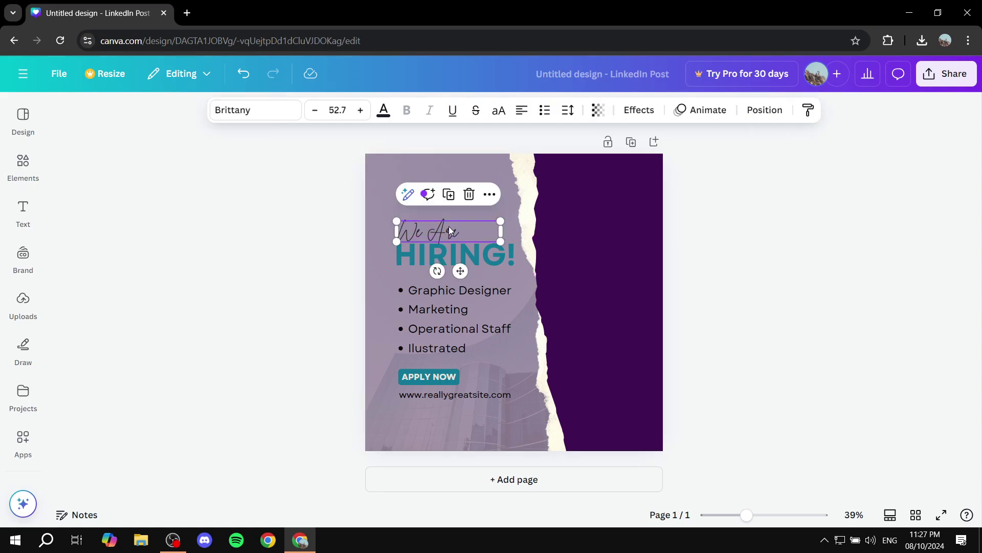
pyautogui.doubleClick(475, 227)
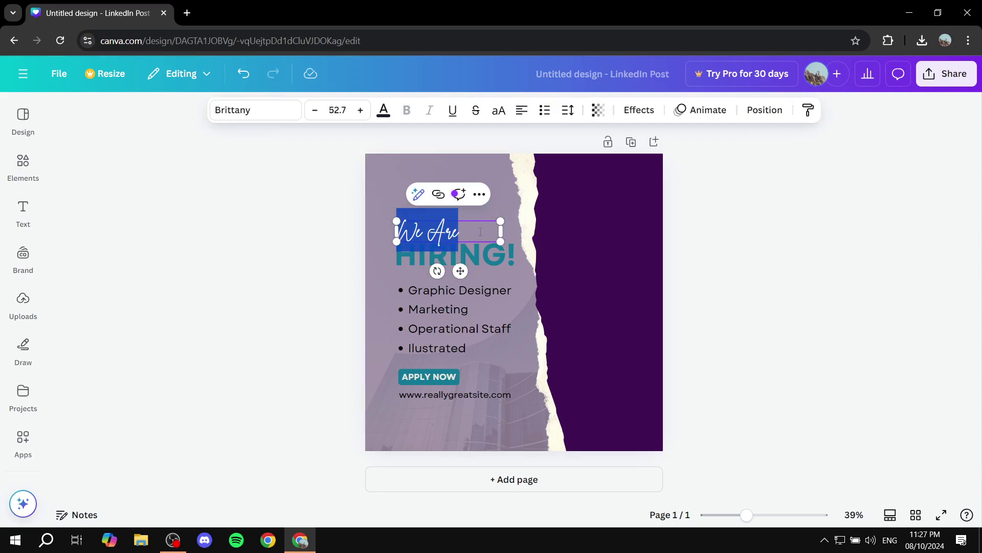
pyautogui.press('BackSpace')
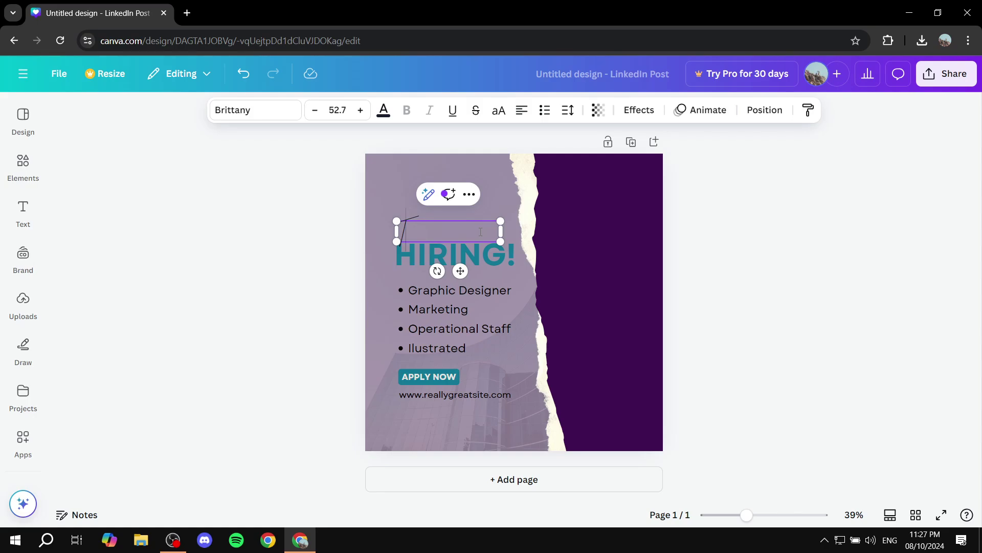
pyautogui.write('Text that y')
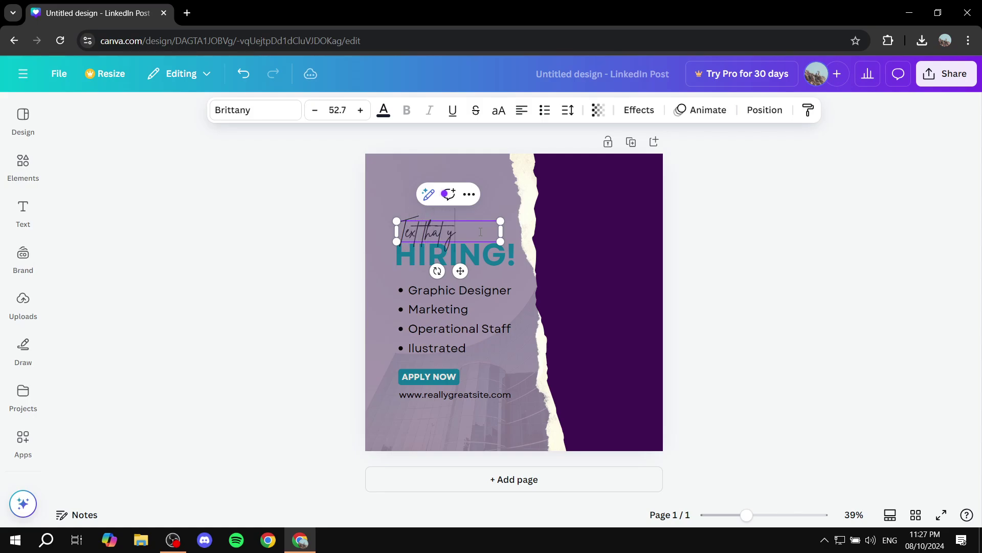
pyautogui.write('ou want')
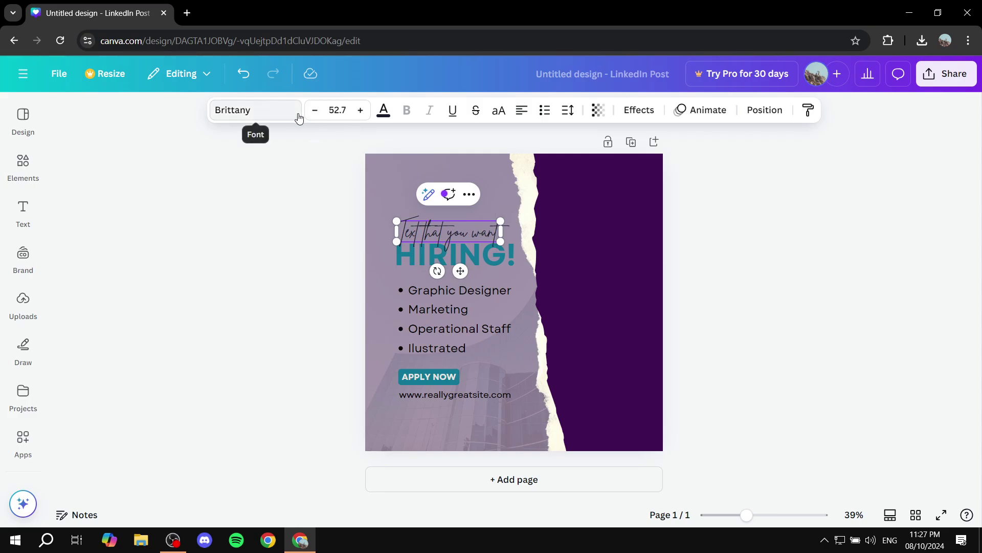
# Set the 'Text that you want' line in the Brittany script font.
pyautogui.doubleClick(485, 235)
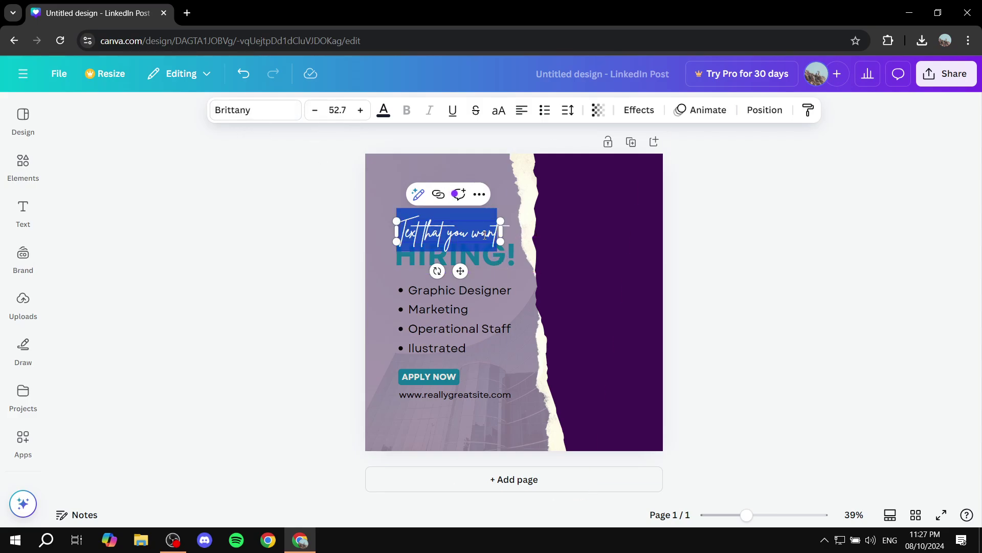
pyautogui.click(291, 113)
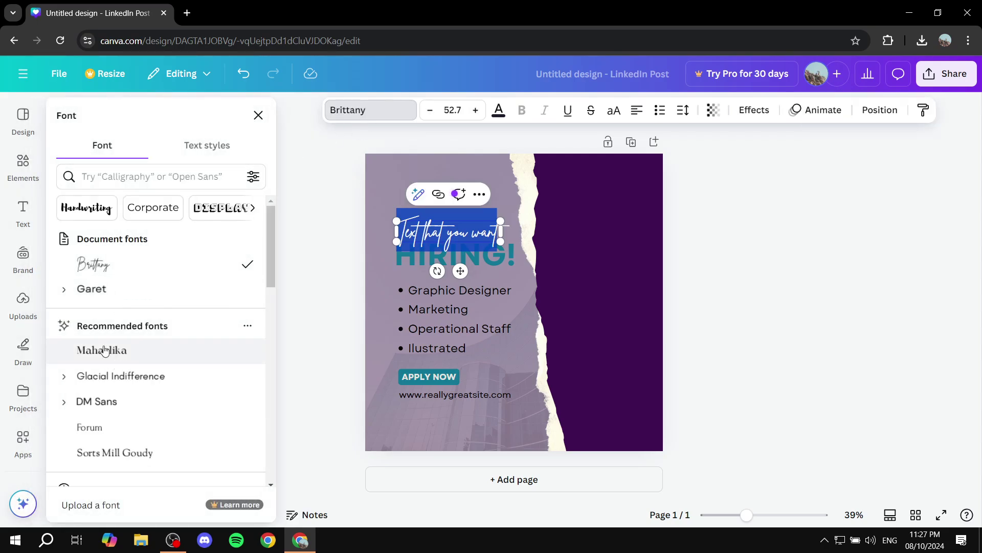
pyautogui.press('Escape')
pyautogui.click(328, 238)
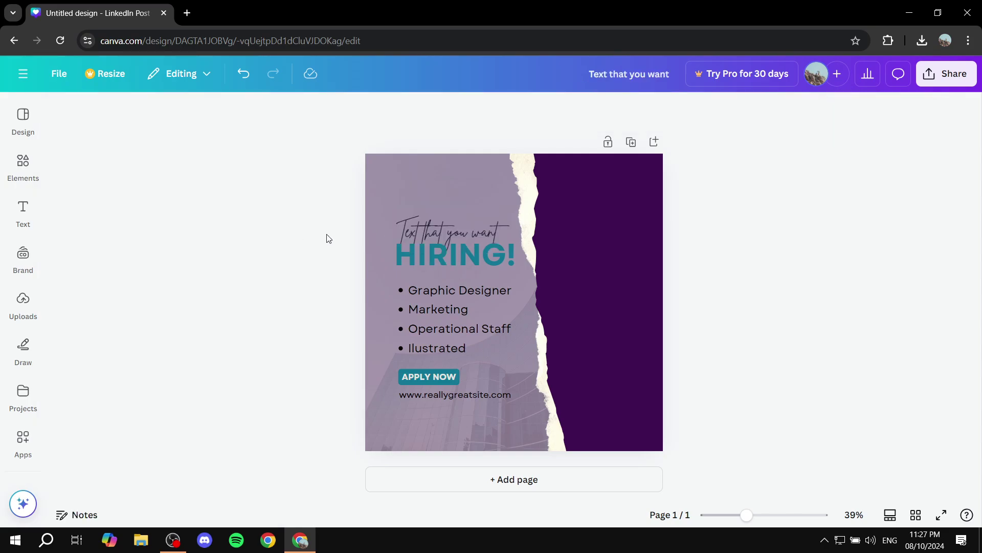
# Change the HIRING! heading's text colour to dark purple.
pyautogui.doubleClick(484, 256)
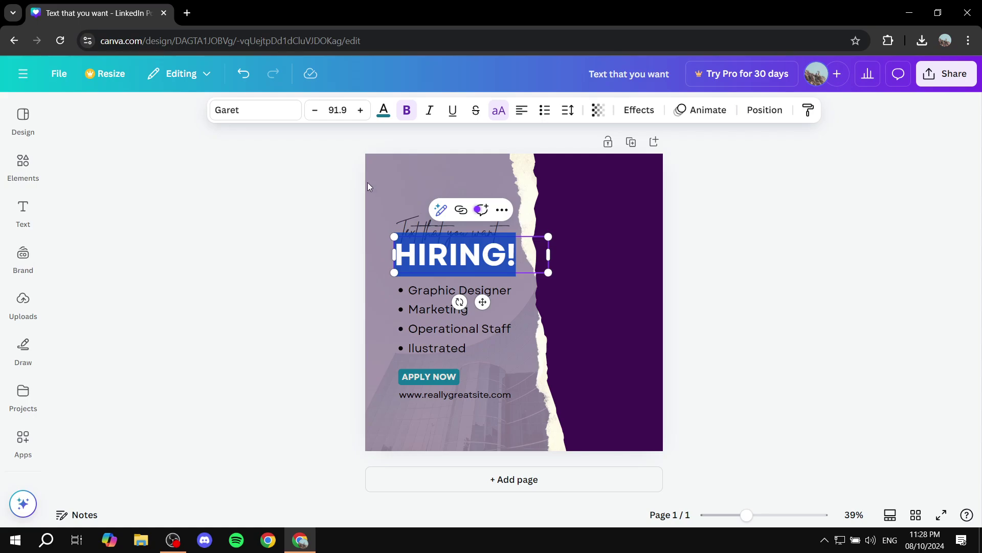
pyautogui.click(385, 113)
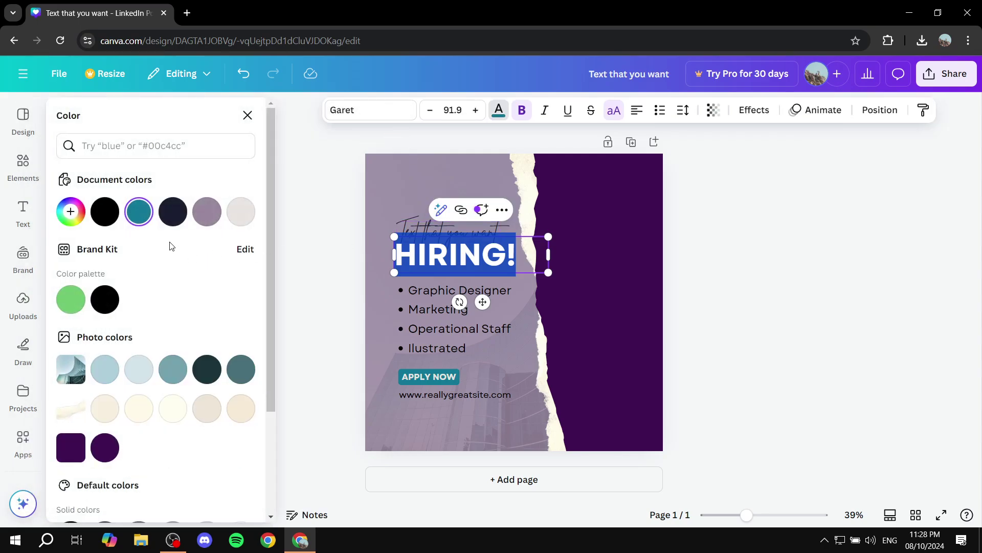
pyautogui.click(105, 447)
pyautogui.press('Escape')
pyautogui.click(293, 405)
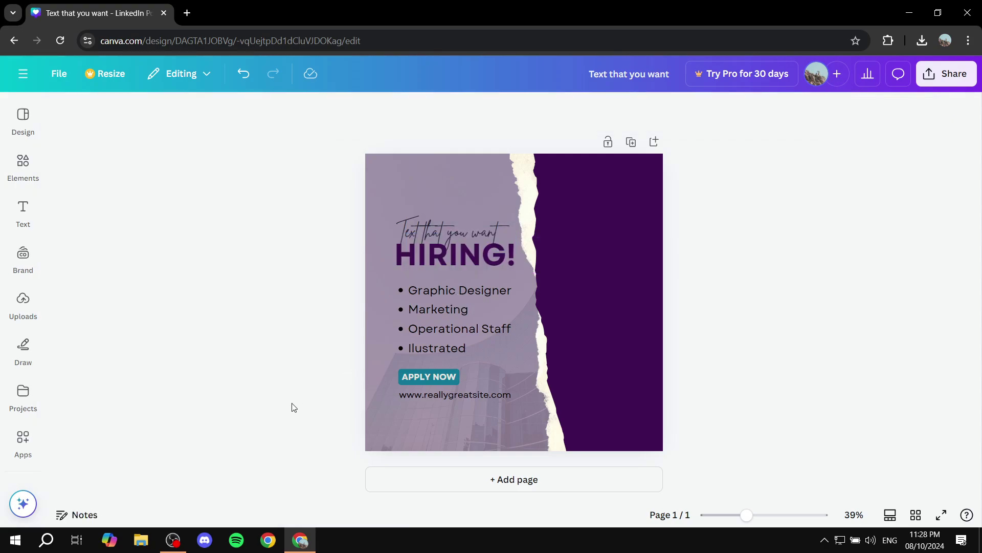
# Give the APPLY NOW text a dark purple background effect instead of teal.
pyautogui.click(438, 375)
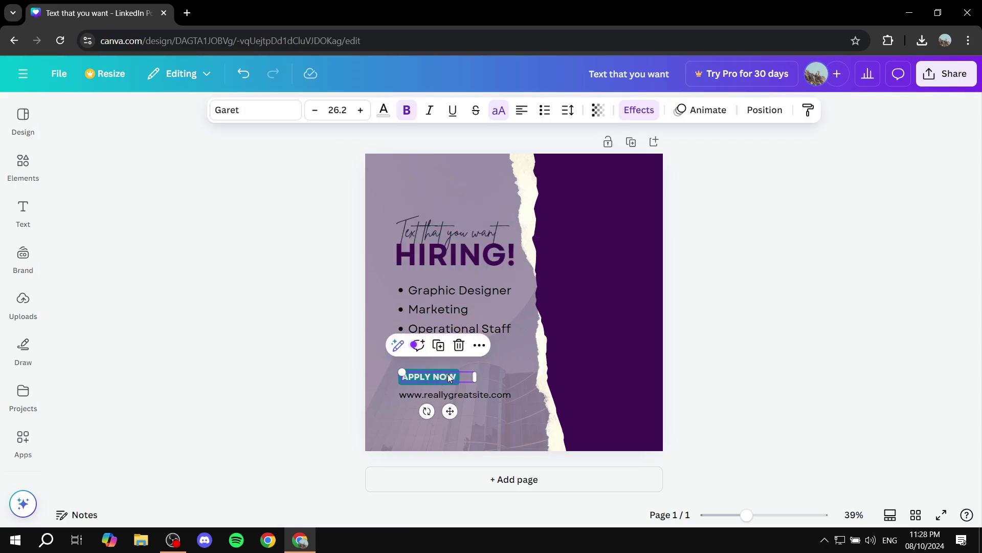
pyautogui.click(442, 380)
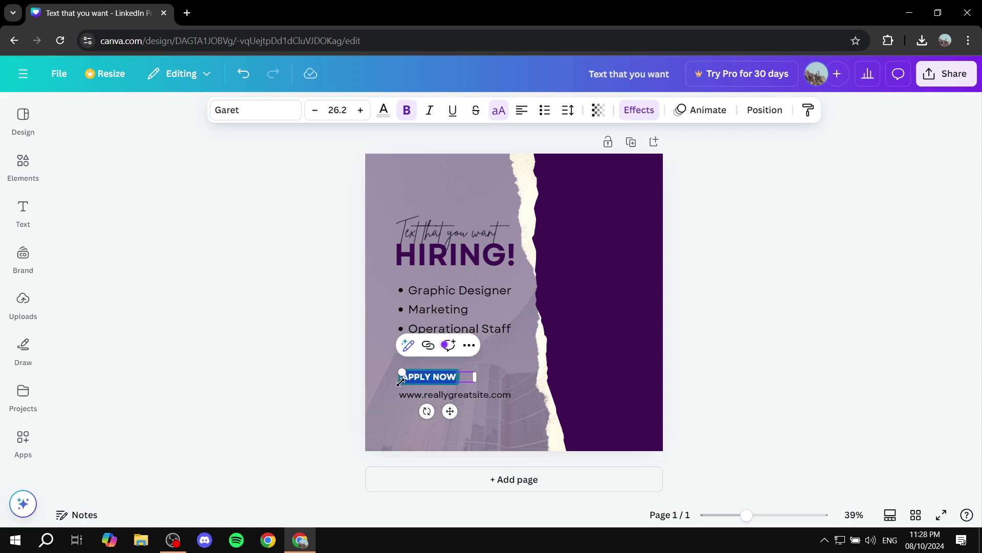
pyautogui.click(221, 383)
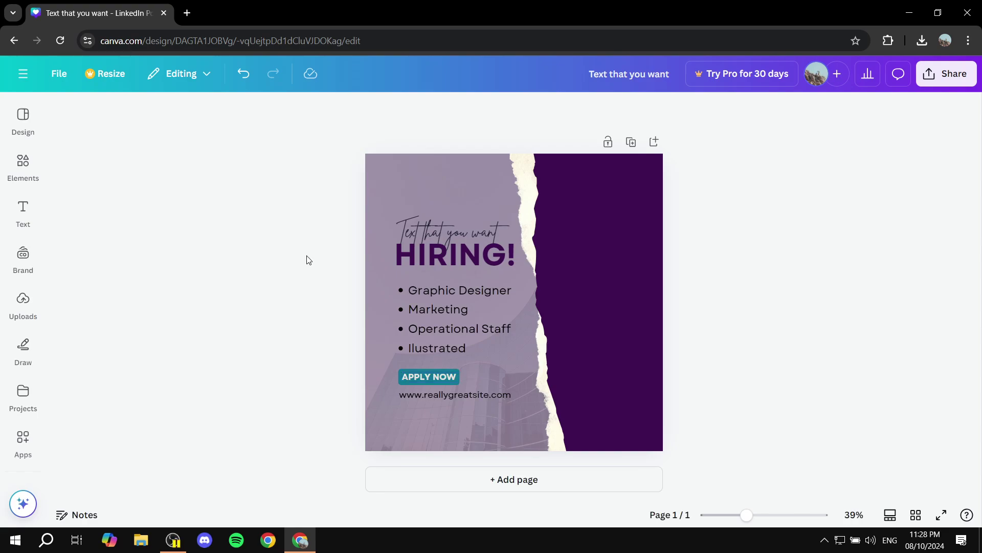
pyautogui.click(432, 375)
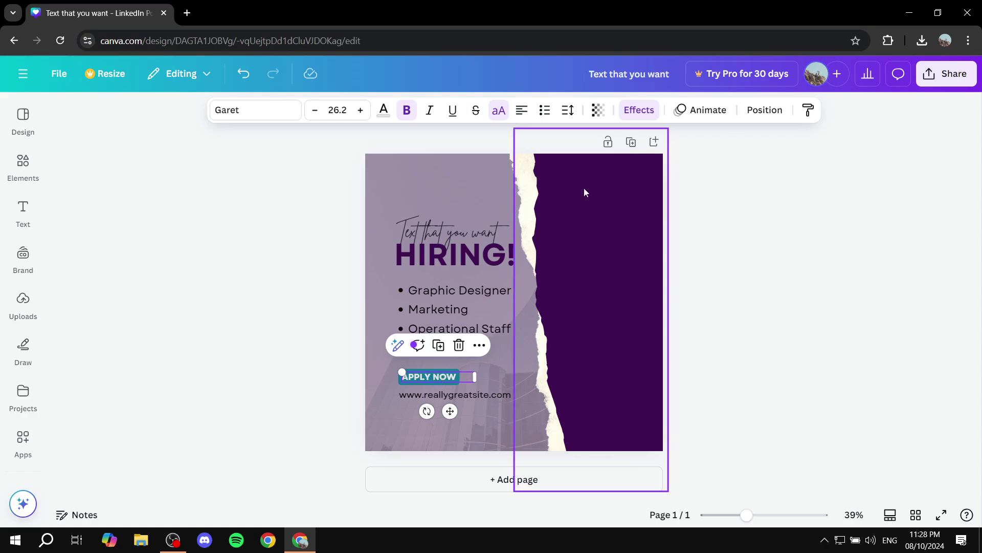
pyautogui.click(634, 110)
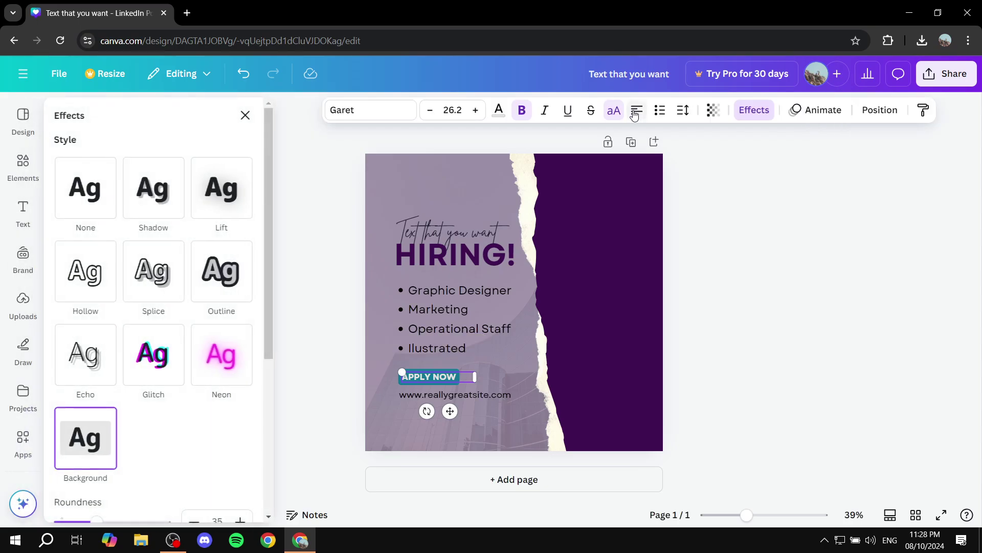
pyautogui.scroll(-5, 123, 417)
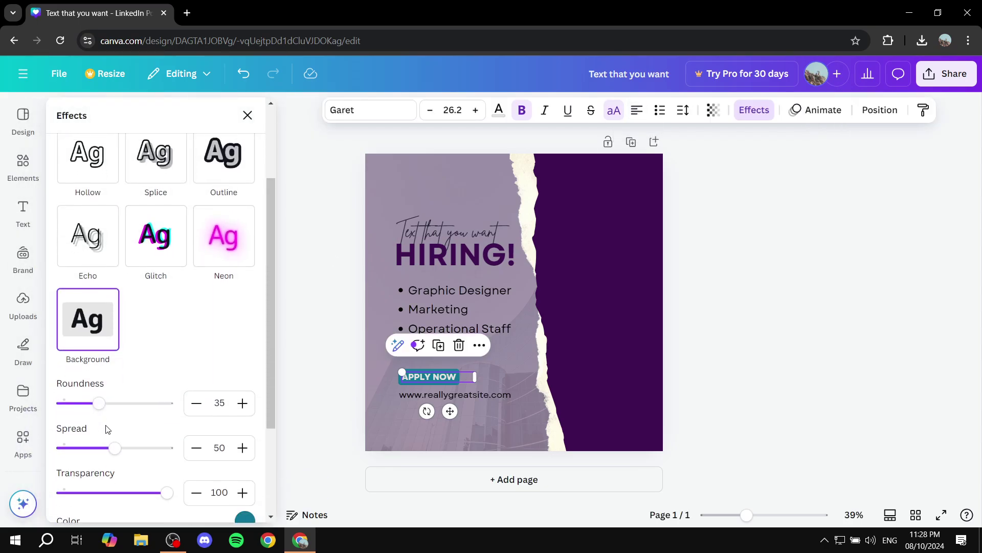
pyautogui.click(245, 380)
pyautogui.click(162, 224)
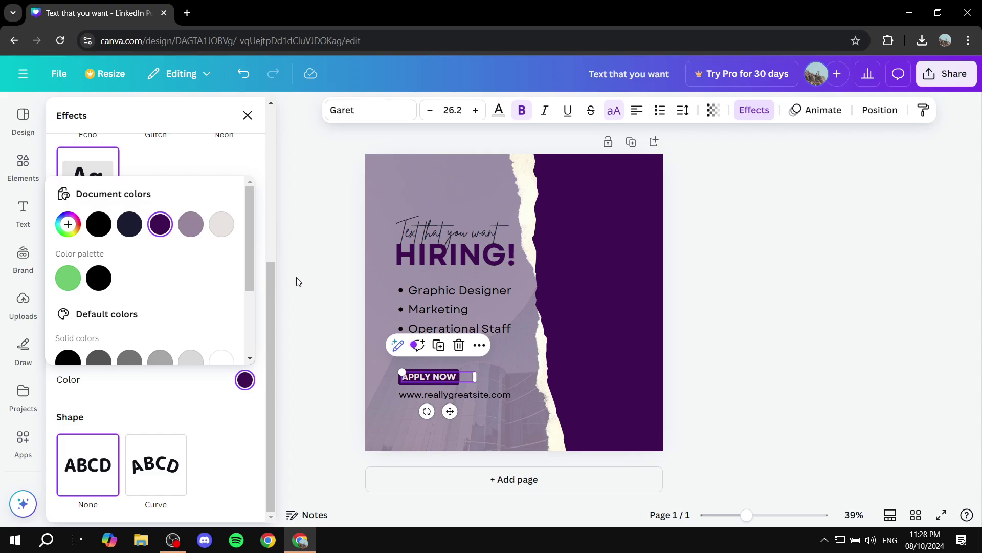
pyautogui.click(318, 285)
# Duplicate the Graphic Designer bullet and place the copy below Ilustrated.
pyautogui.click(302, 334)
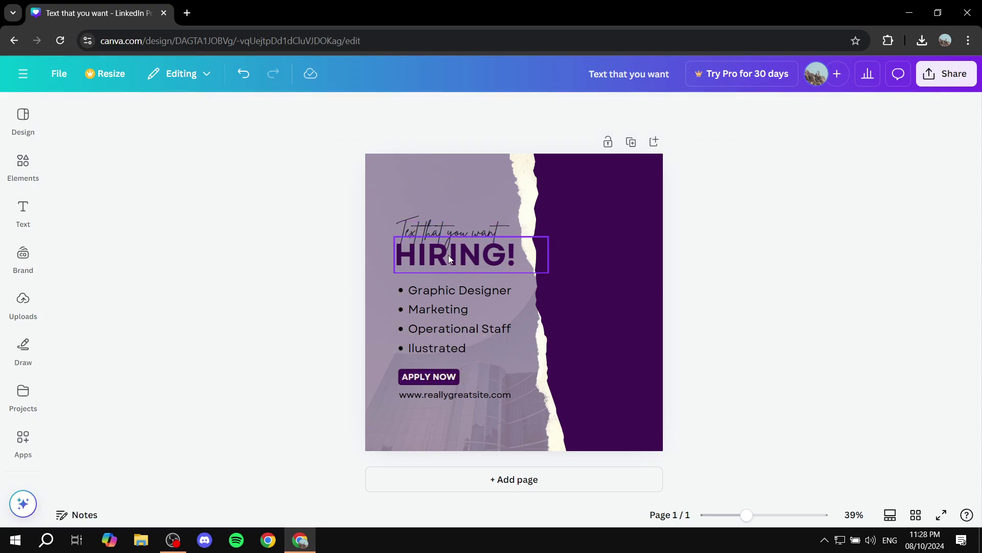
pyautogui.doubleClick(454, 289)
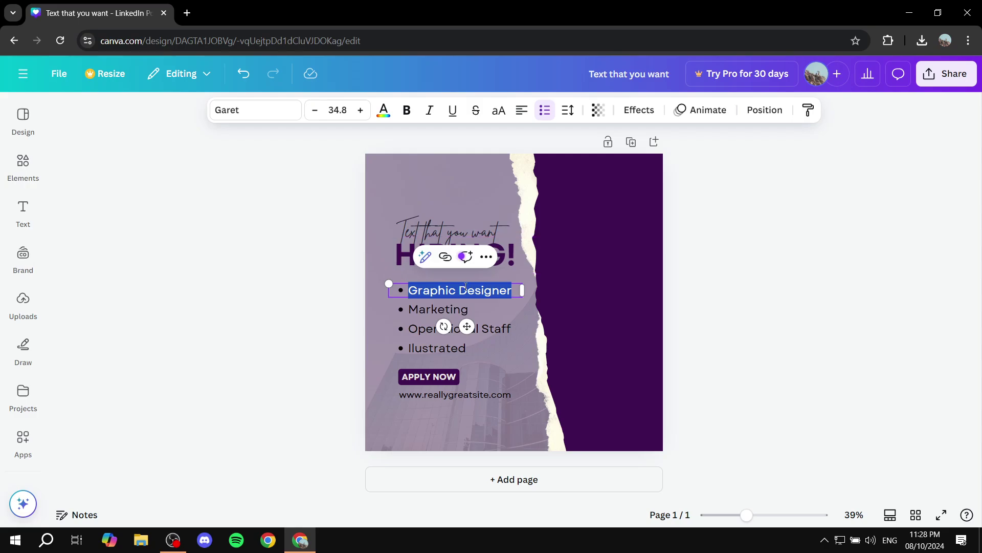
pyautogui.click(327, 312)
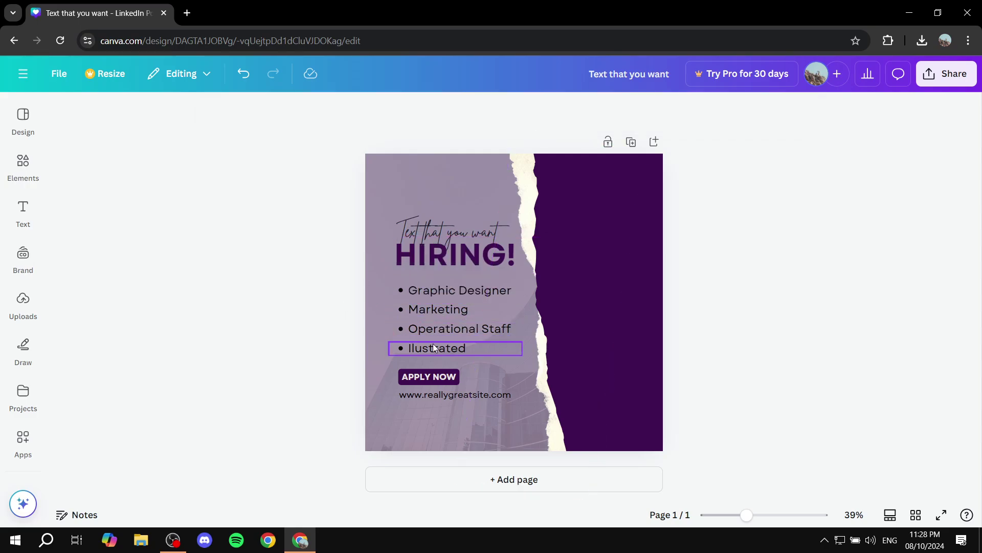
pyautogui.click(455, 288)
pyautogui.rightClick(450, 285)
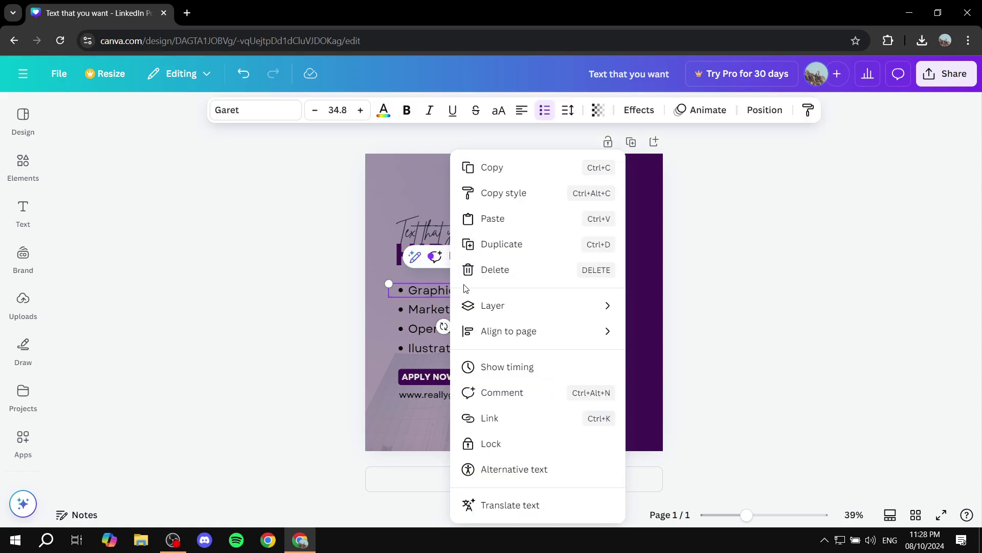
pyautogui.click(514, 245)
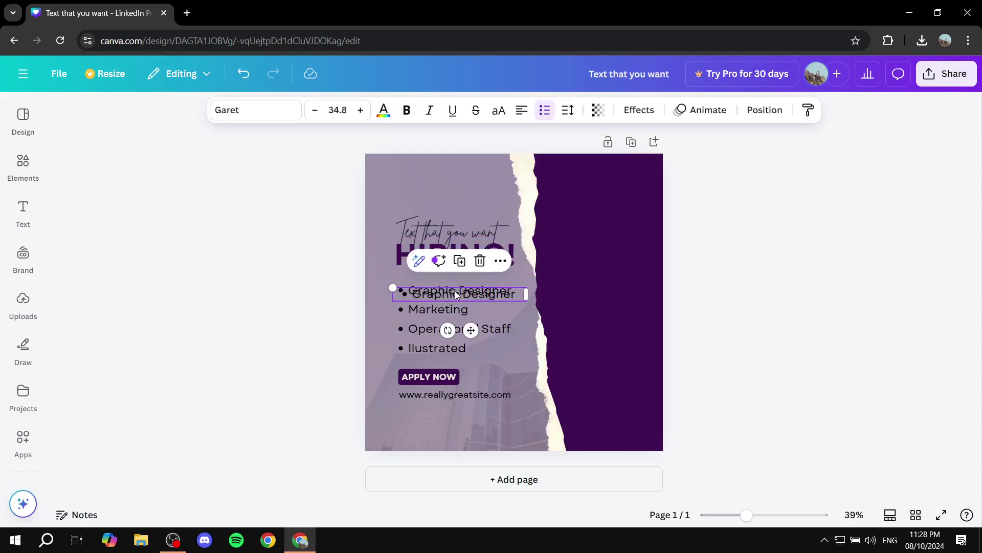
pyautogui.moveTo(456, 291); pyautogui.dragTo(448, 361)
pyautogui.click(357, 387)
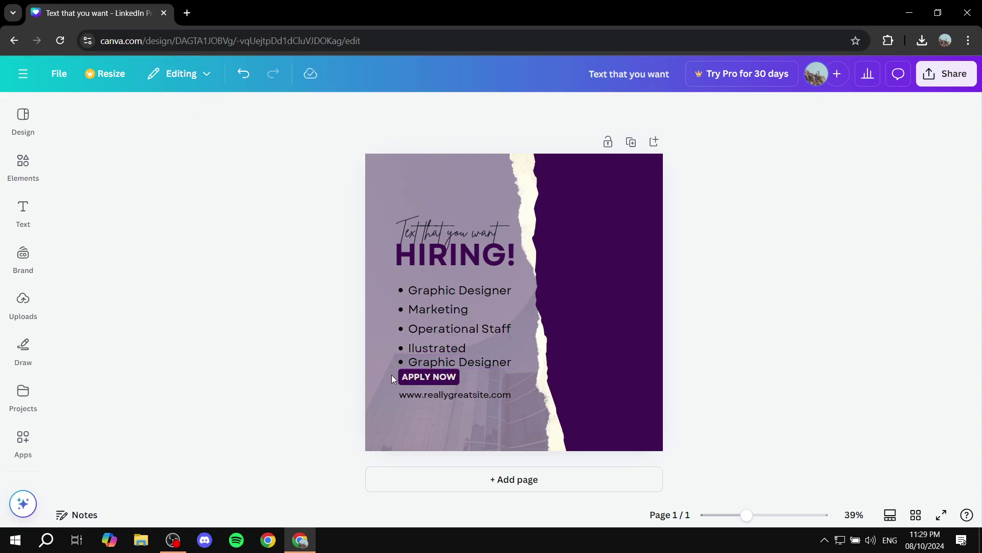
# Move APPLY NOW and the website line lower and align the new bullet.
pyautogui.keyDown('shift'); pyautogui.click(443, 394); pyautogui.keyUp('shift')
pyautogui.moveTo(443, 394); pyautogui.dragTo(443, 402)
pyautogui.click(307, 390)
pyautogui.click(431, 362)
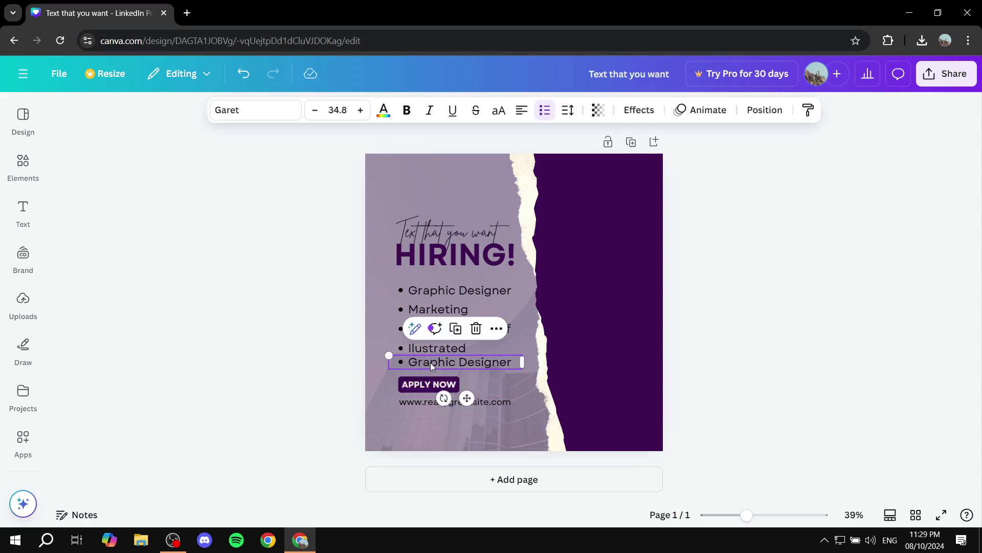
pyautogui.moveTo(431, 362); pyautogui.dragTo(430, 364)
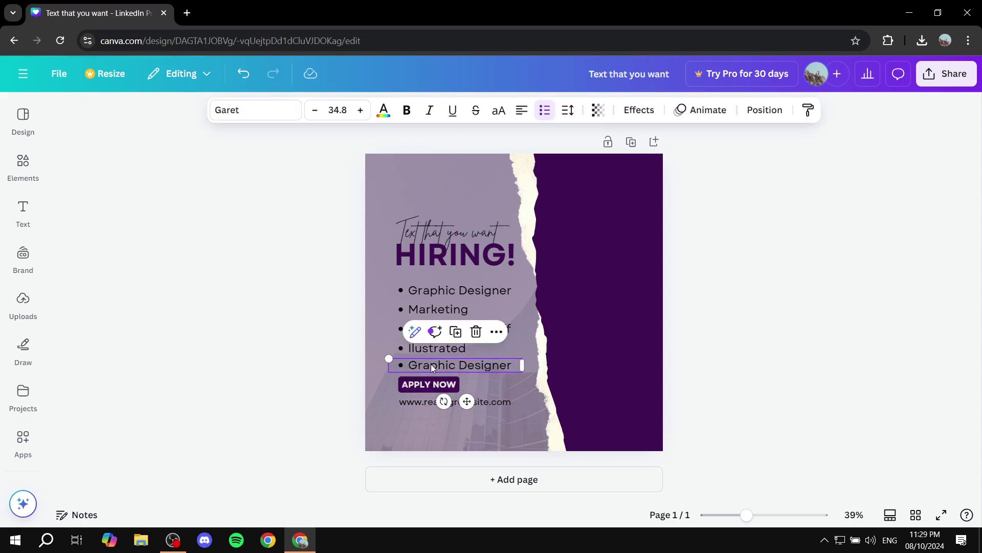
pyautogui.click(333, 357)
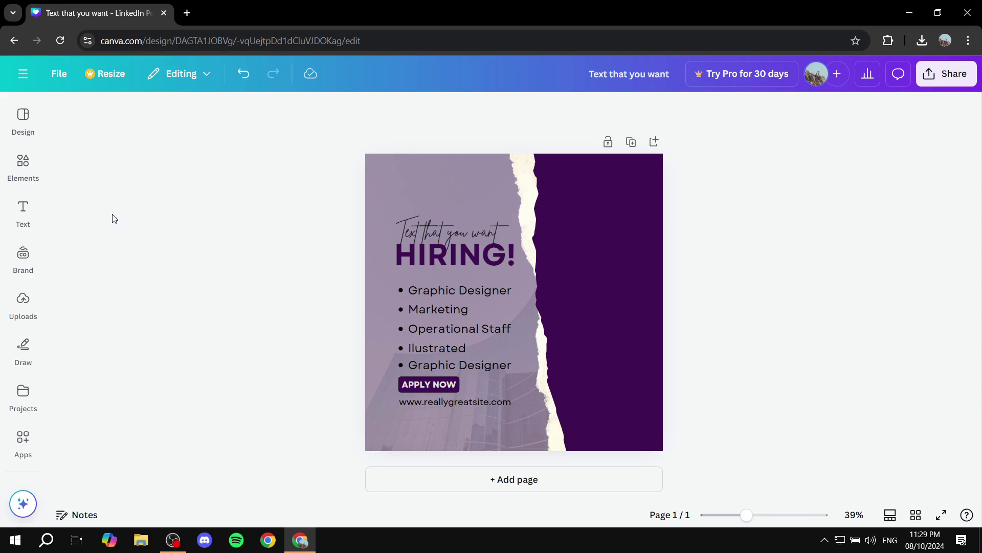
pyautogui.click(19, 170)
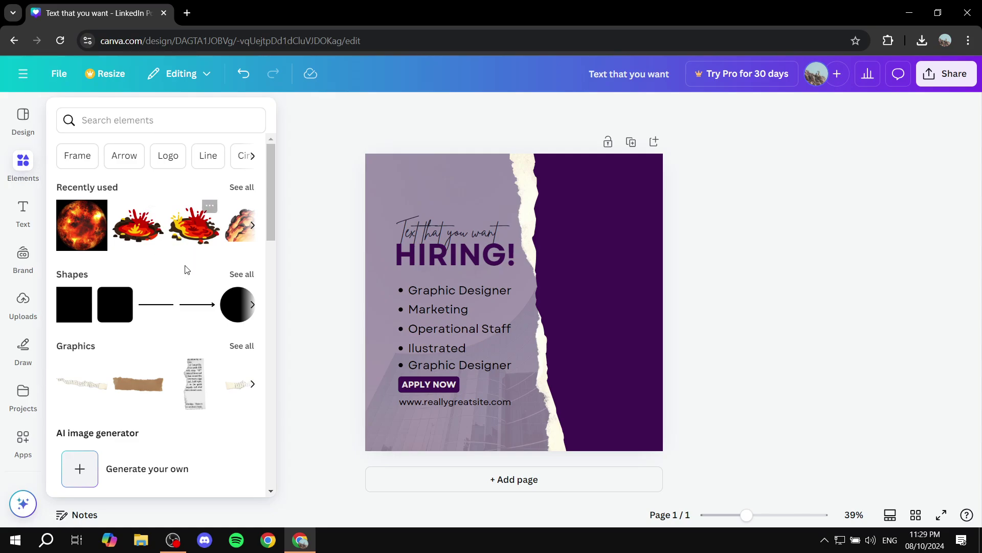
pyautogui.scroll(-1, 184, 305)
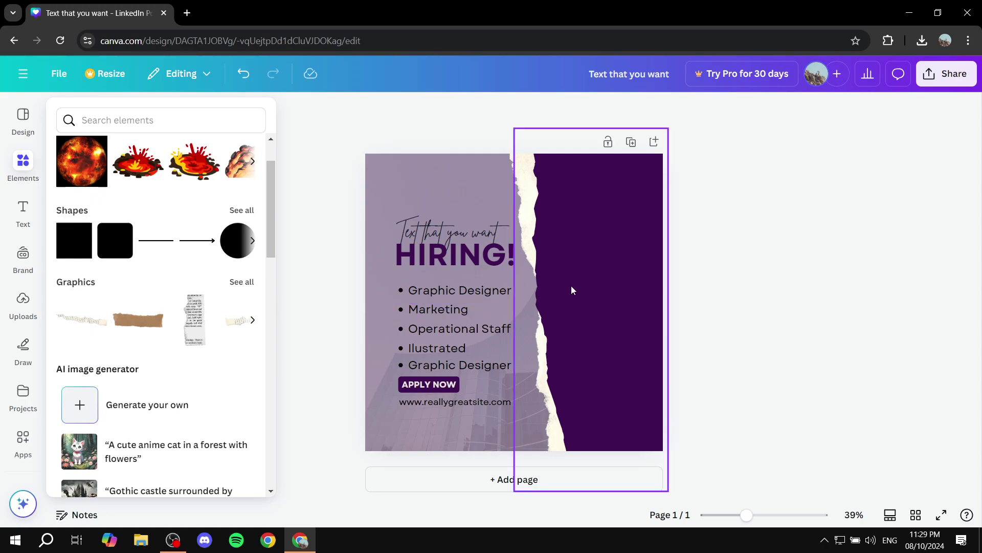
pyautogui.press('Escape')
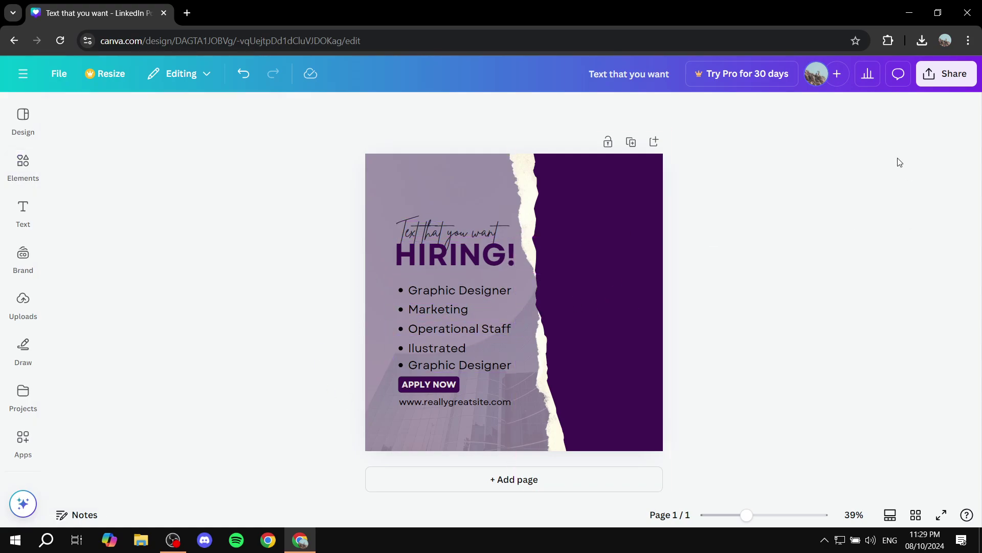
pyautogui.click(959, 83)
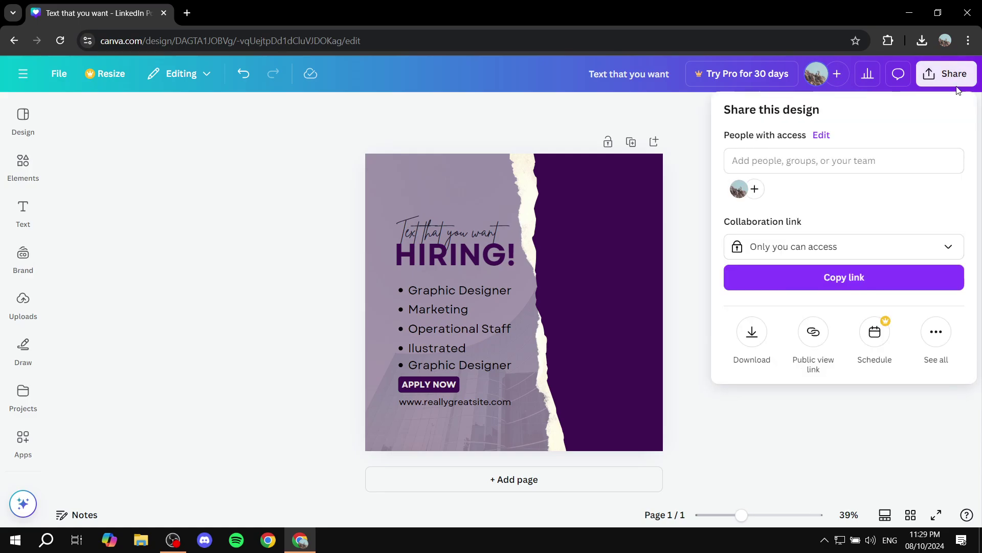
pyautogui.click(750, 334)
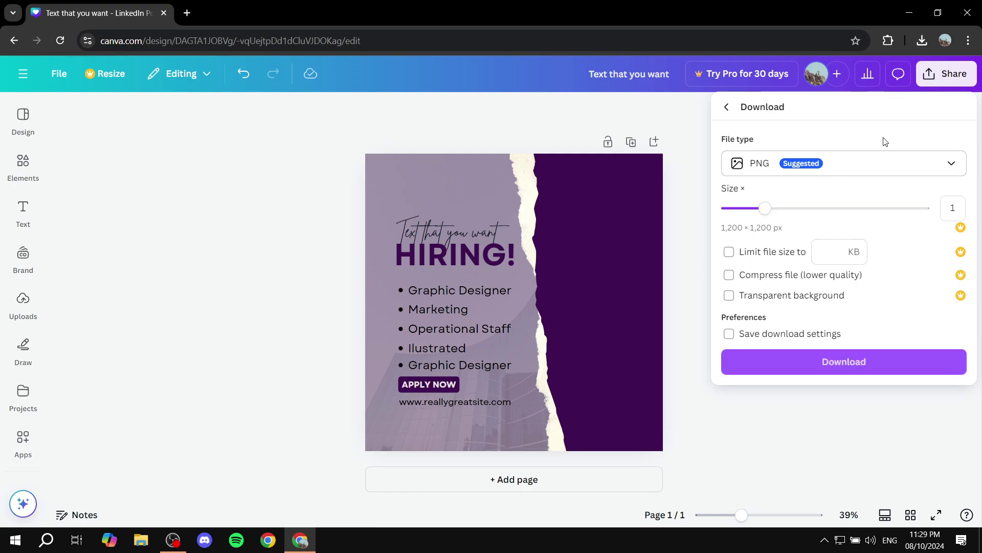
pyautogui.click(696, 125)
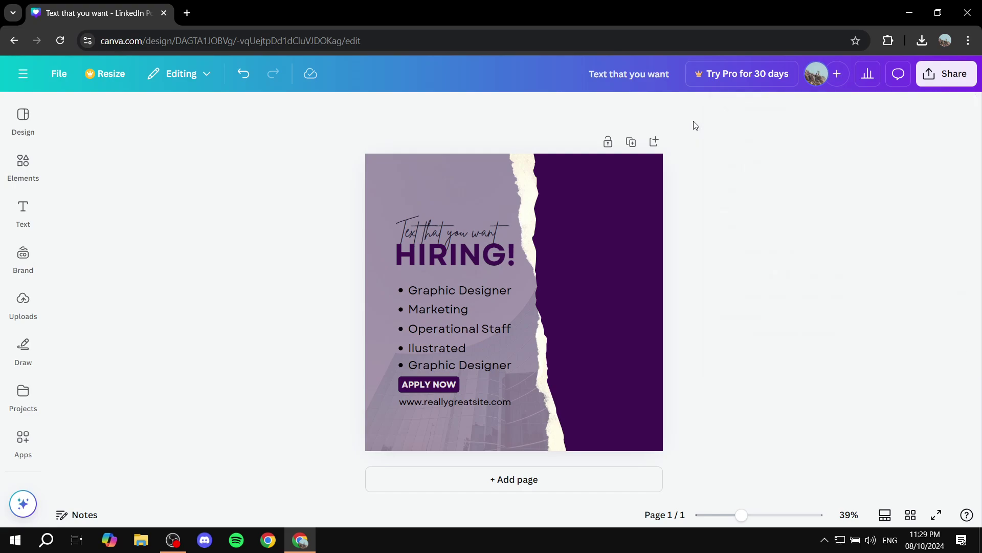